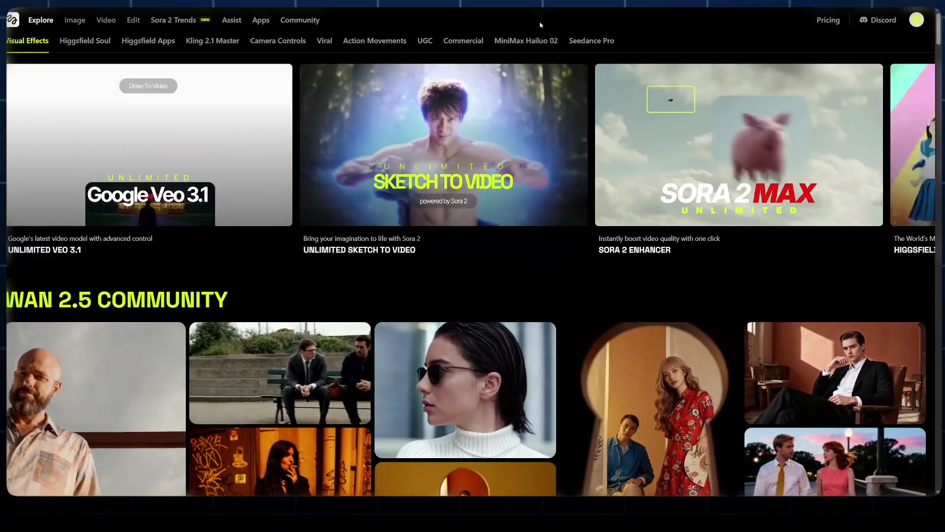
- Open the Sora 2 video creation page from the Video menu's Models list
mouse_move(113, 21)
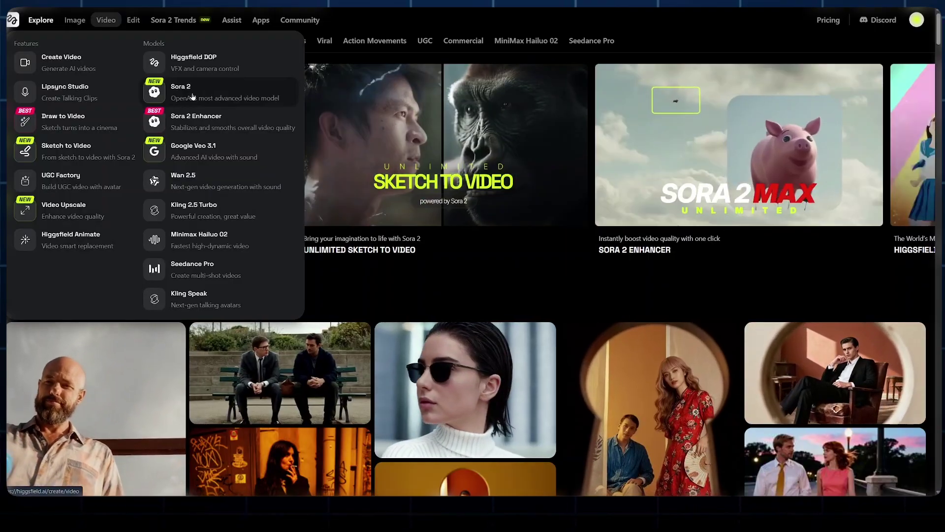
click(192, 97)
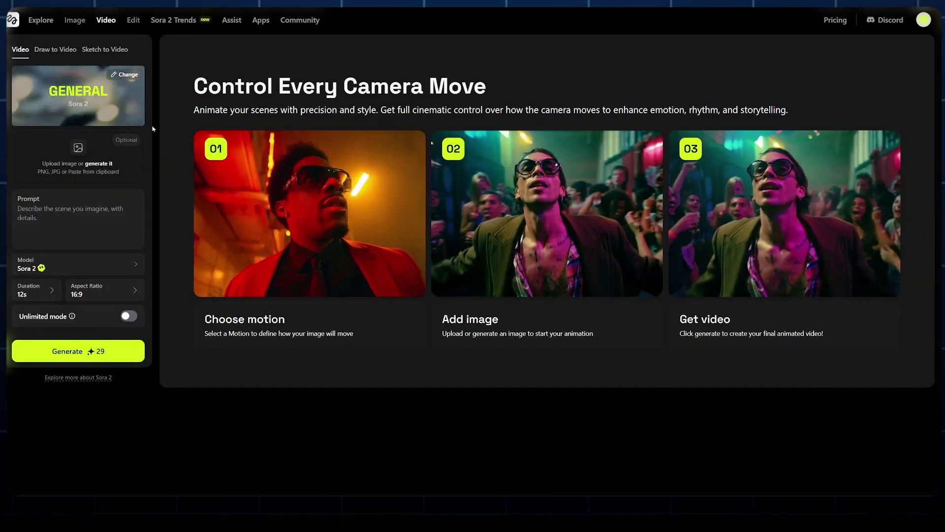
- Upload the couple image as the reference for the Sora 2 video
mouse_move(86, 169)
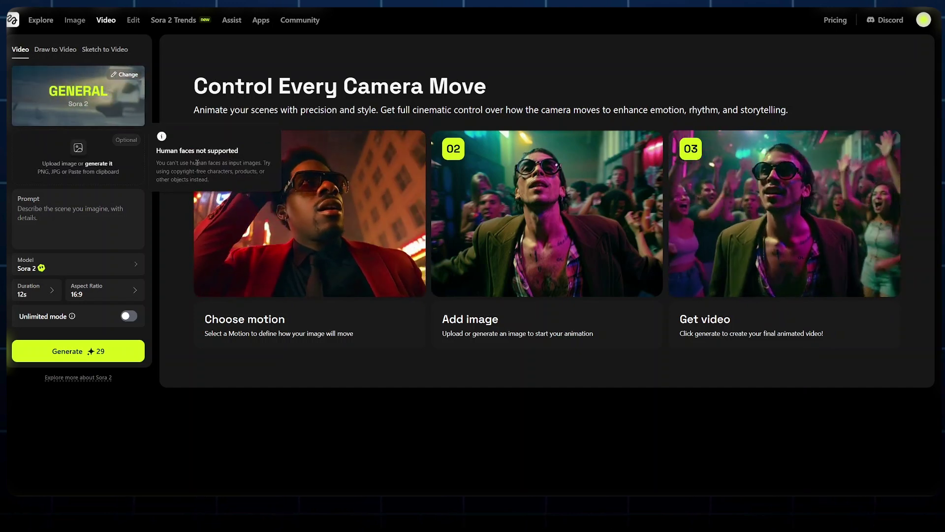
click(63, 169)
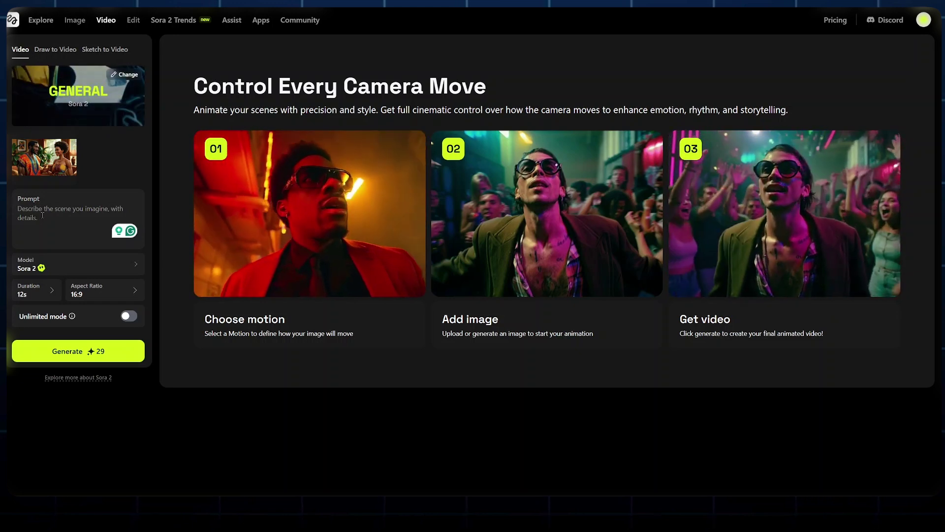
- Paste the conversation prompt, keep 12s duration and 16:9 ratio, and generate the video
text(The two characters are having a warm, light conversation.)
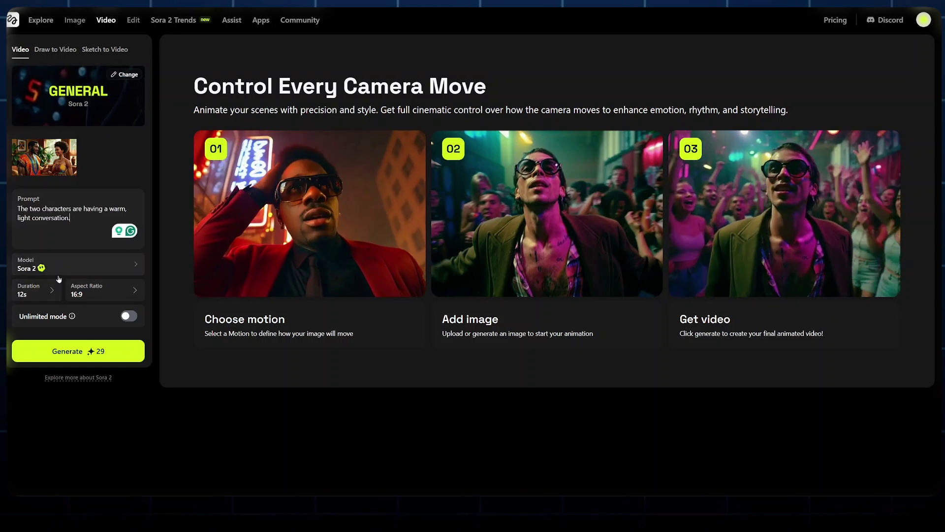
click(43, 294)
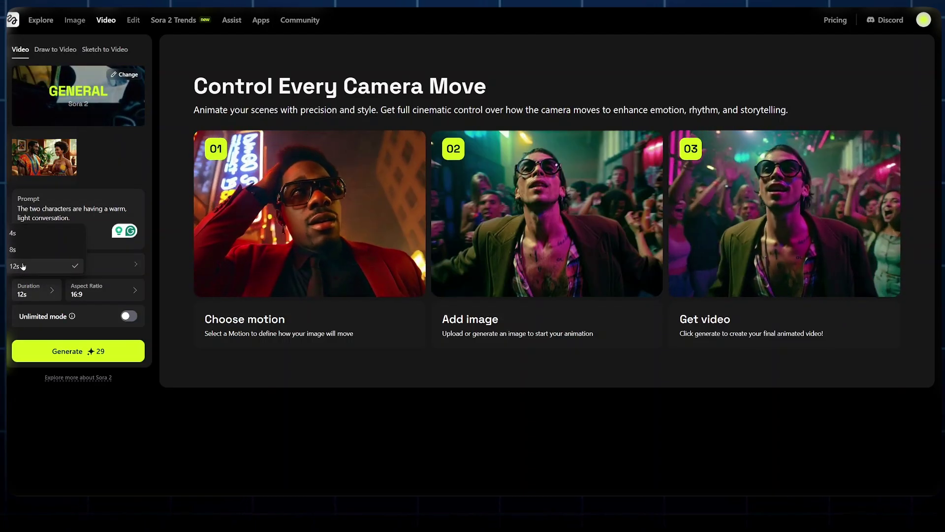
click(22, 266)
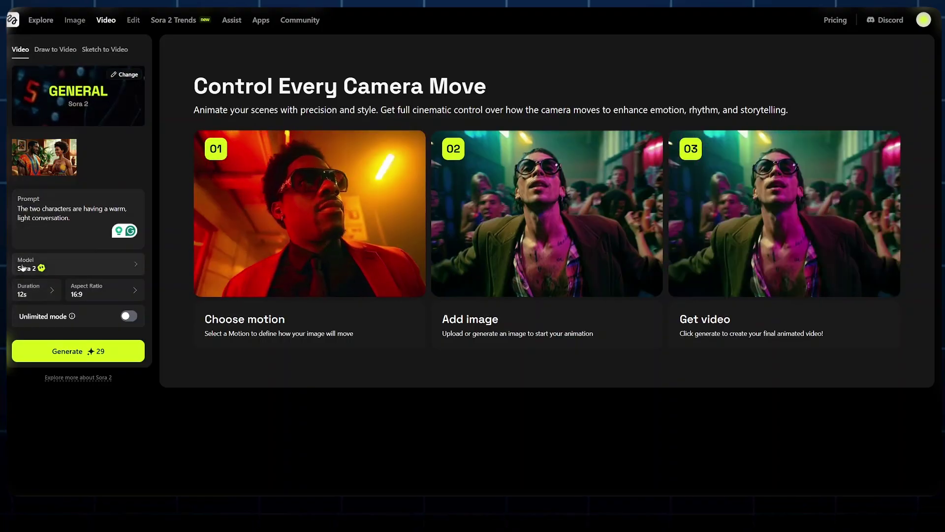
click(90, 295)
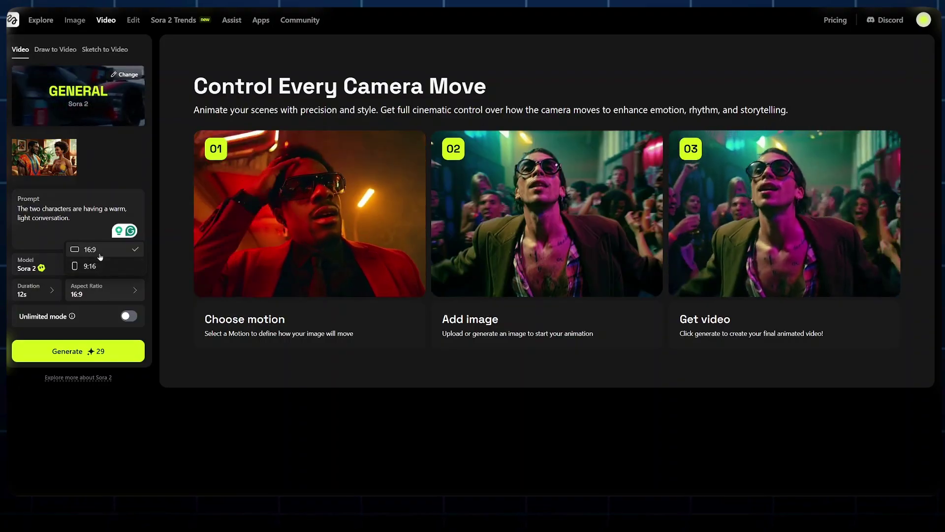
click(100, 250)
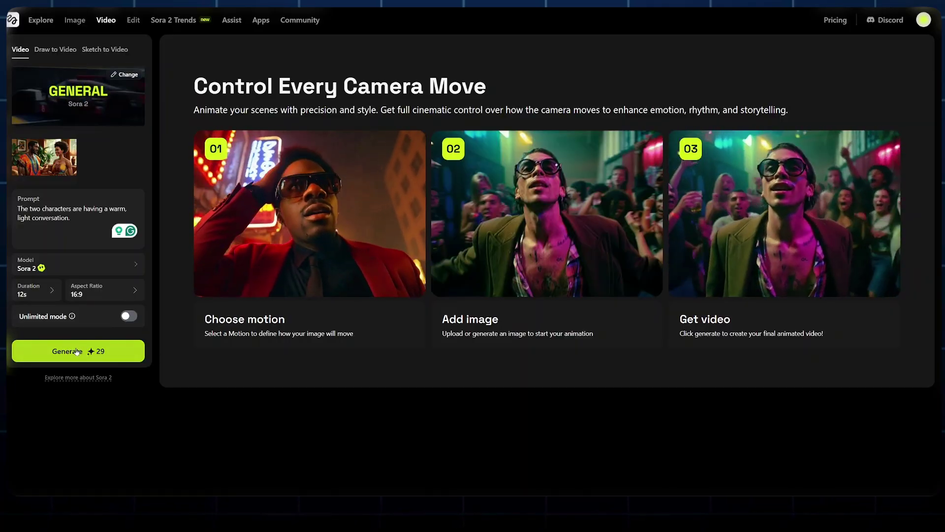
click(77, 351)
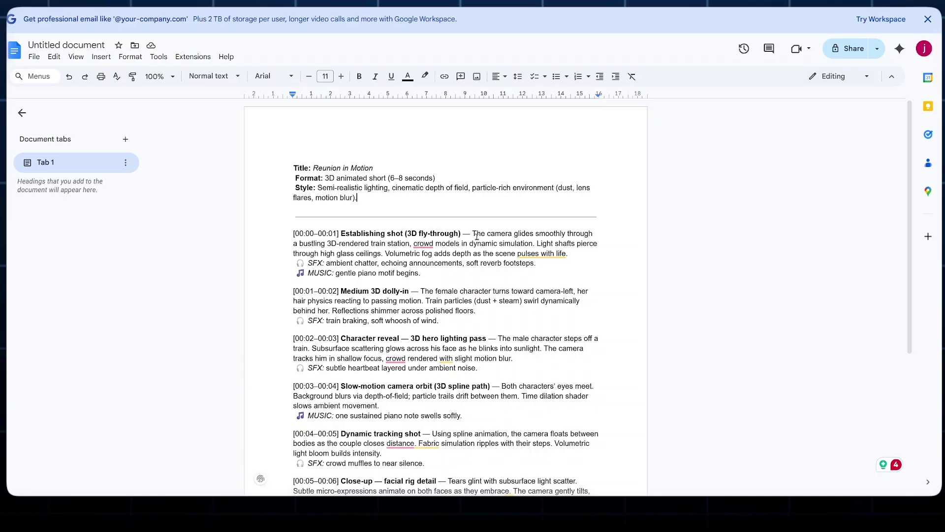
- Select the entire 'Reunion in Motion' shot-by-shot script in the Google Doc
scroll(477, 236, down, 5)
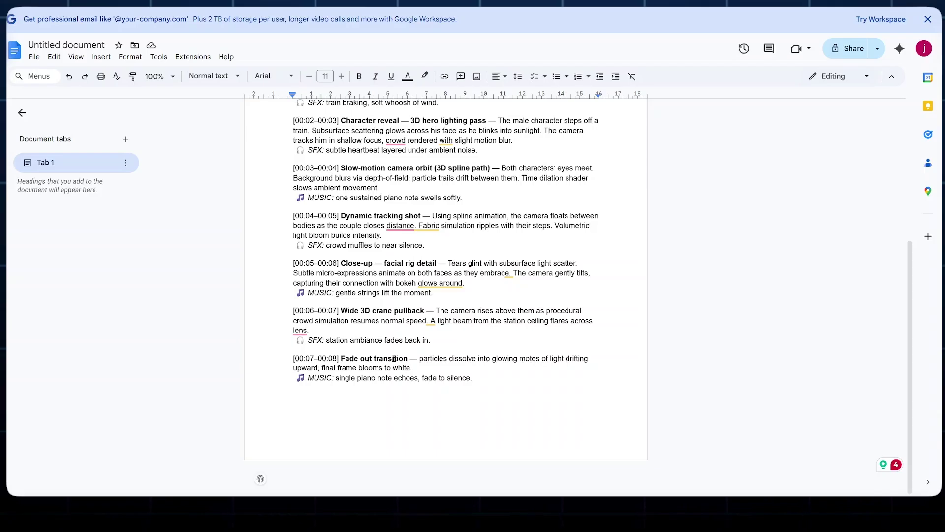
scroll(394, 359, up, 5)
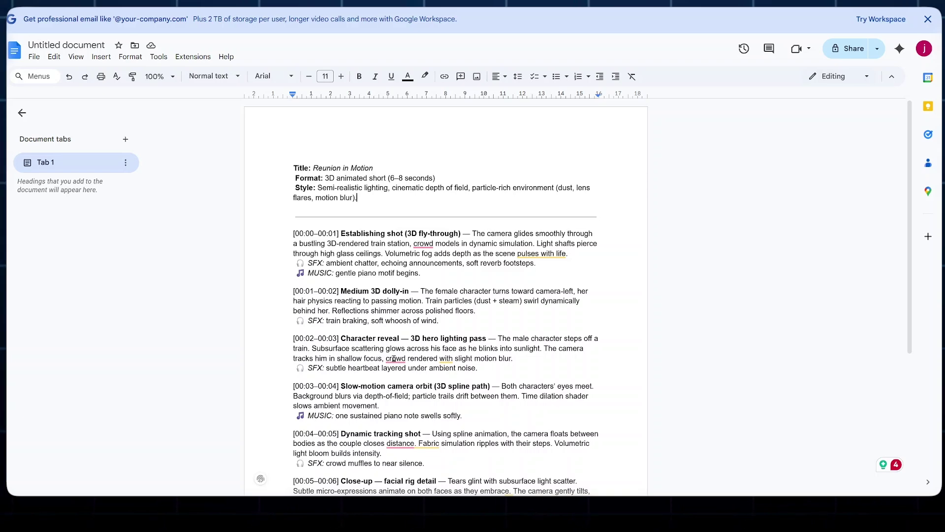
scroll(394, 358, down, 5)
drag(468, 436, 293, 197)
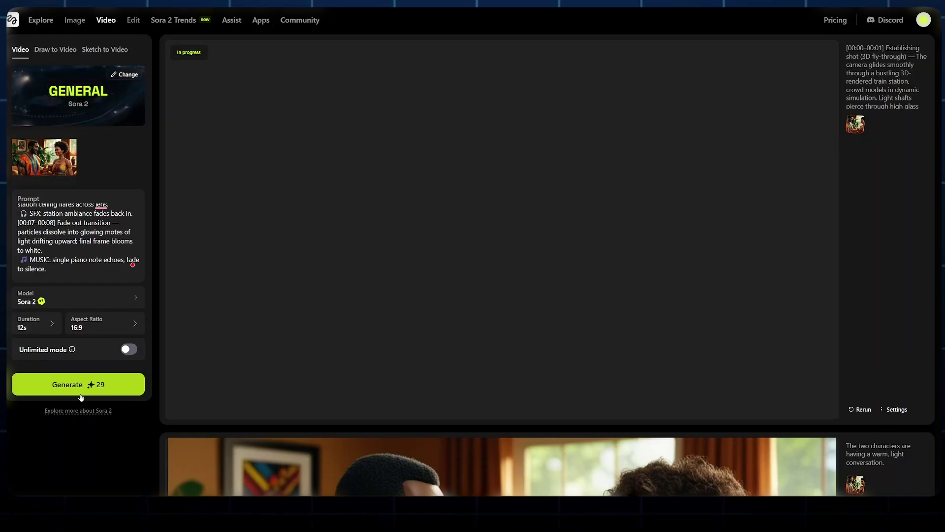
- Play the finished 12-second Sora 2 conversation video
scroll(187, 421, down, 7)
click(187, 421)
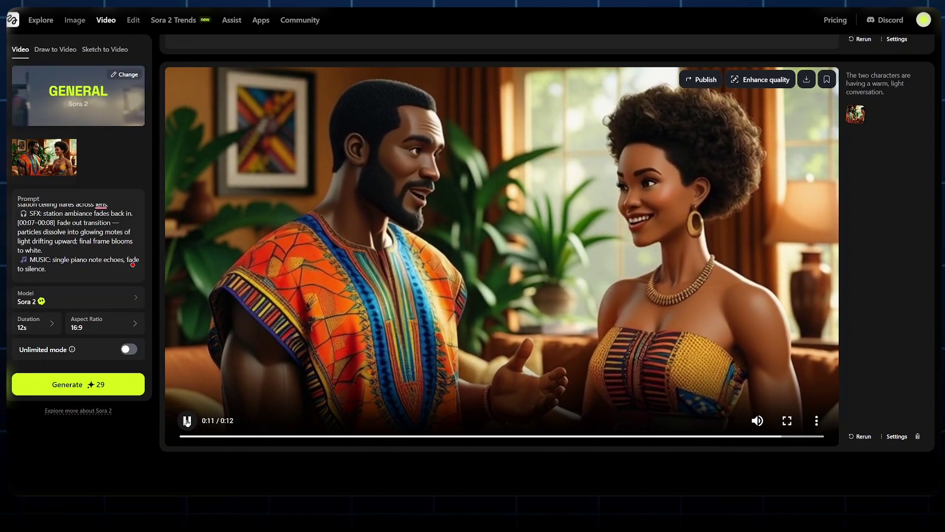
- Pause the conversation clip and play the newly finished second couple video
click(187, 421)
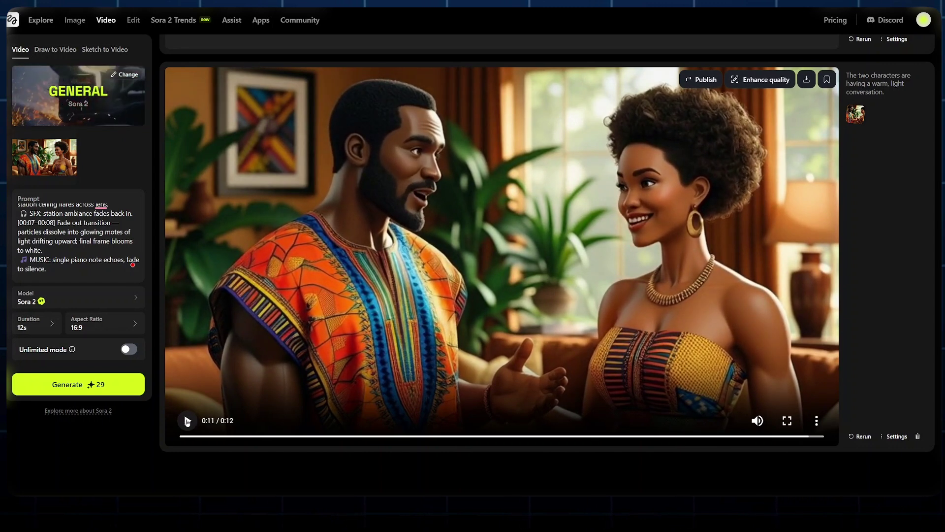
scroll(189, 422, up, 1)
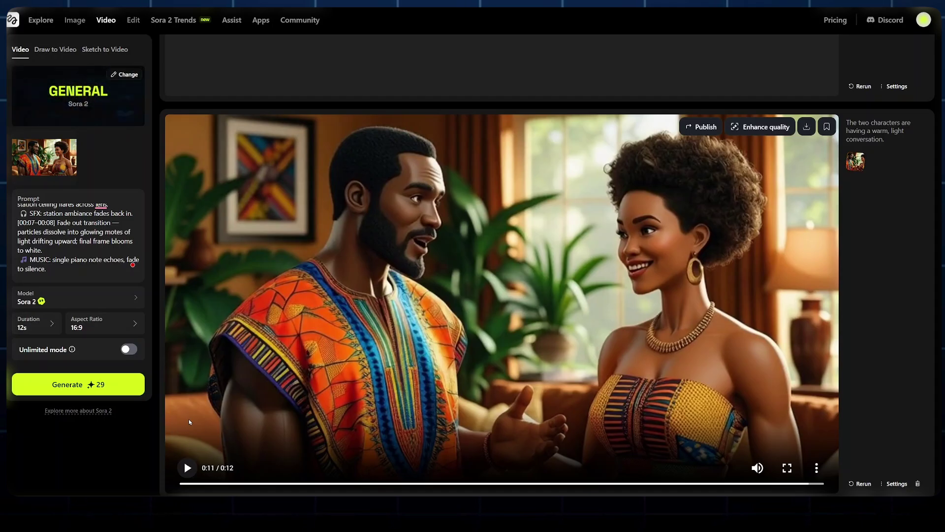
click(187, 394)
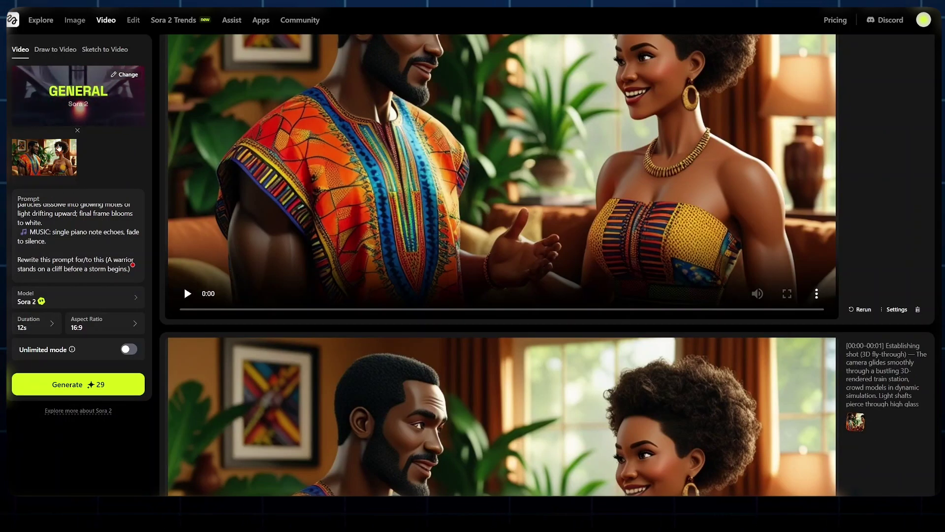
- Replace the couple reference with the shark image and paste in the rewritten bubble prompt
click(77, 131)
key(ctrl+v)
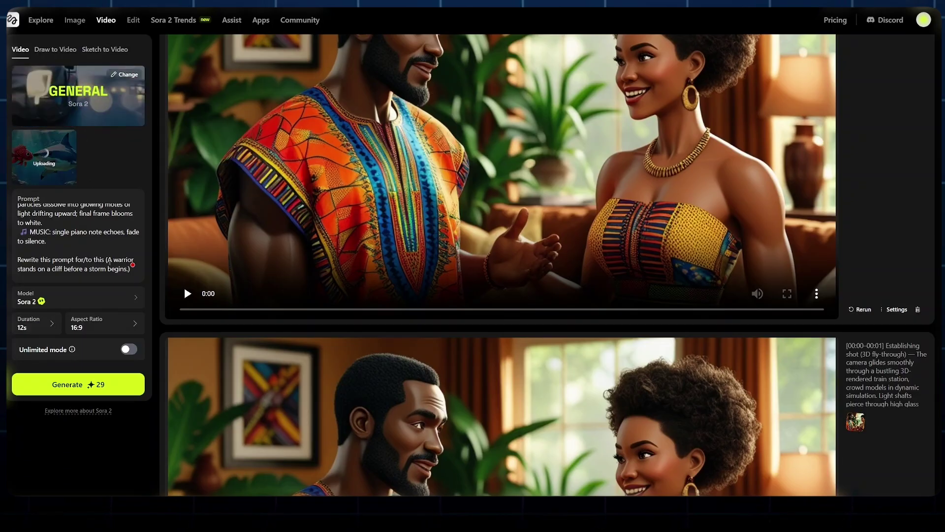
triple_click(109, 268)
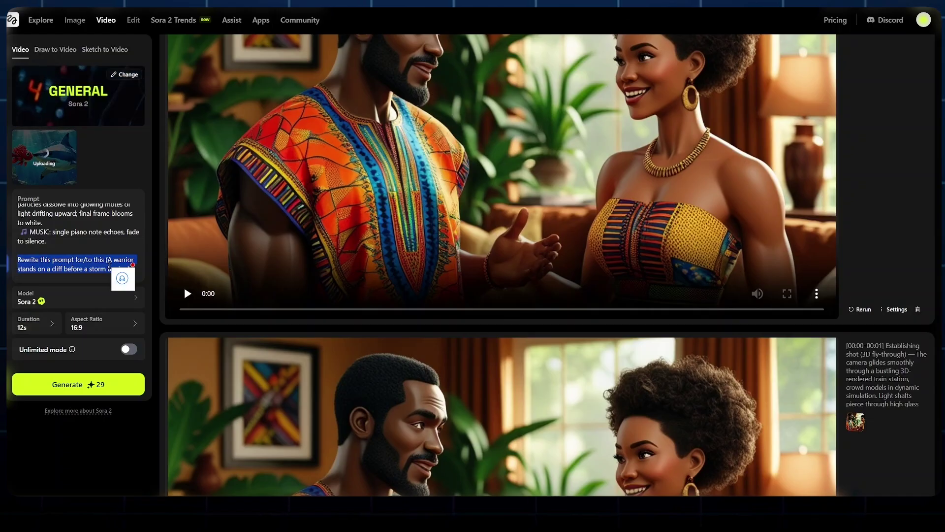
key(ctrl+a)
key(BackSpace)
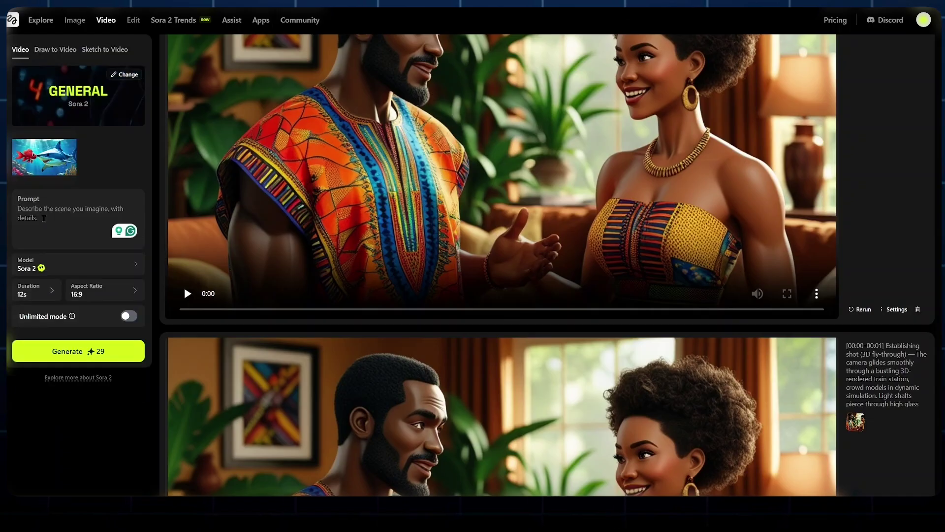
key(ctrl+v)
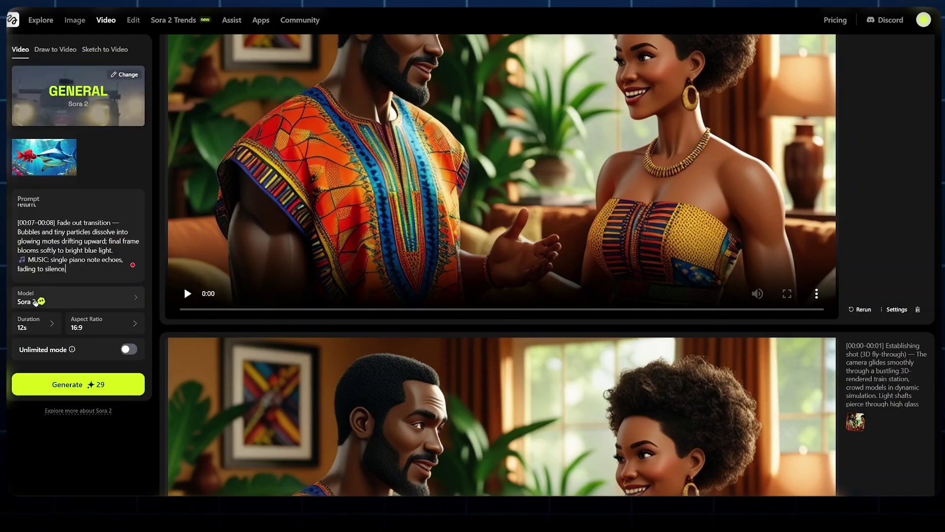
- Switch the model to Sora 2 Pro with 1080p resolution
click(57, 301)
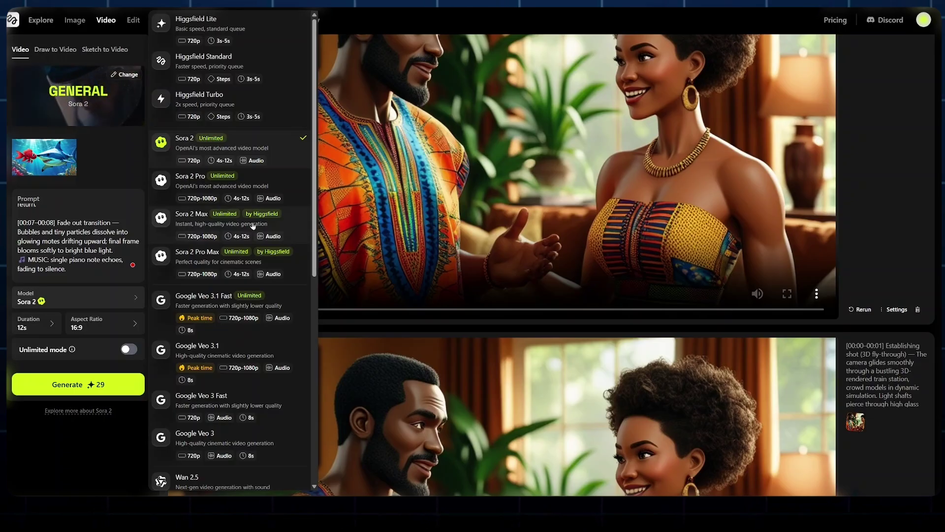
click(236, 187)
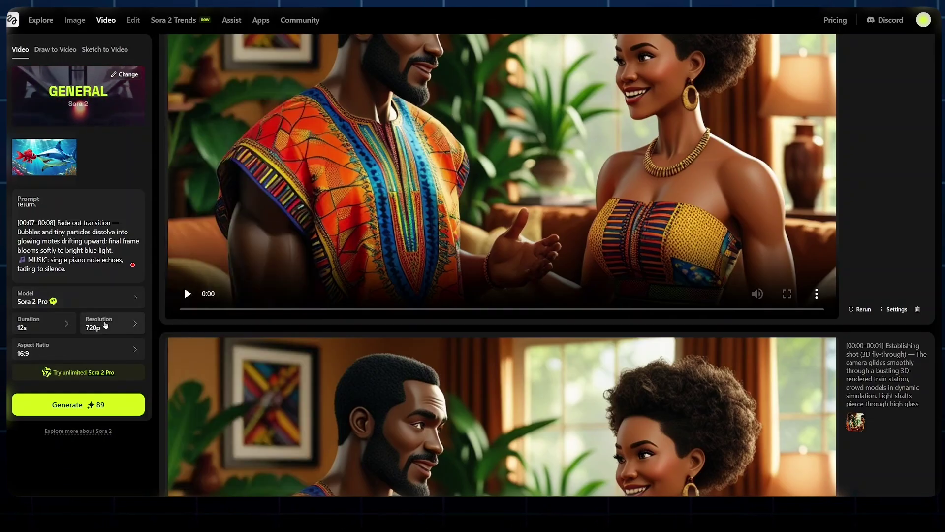
click(95, 324)
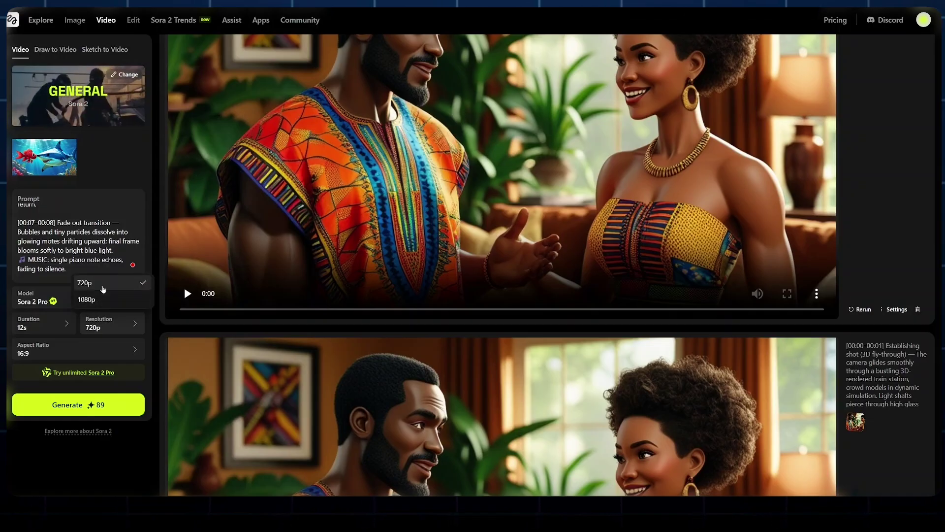
click(102, 299)
- Generate the Sora 2 Pro shark clip, play it twice, and select its prompt text
click(77, 412)
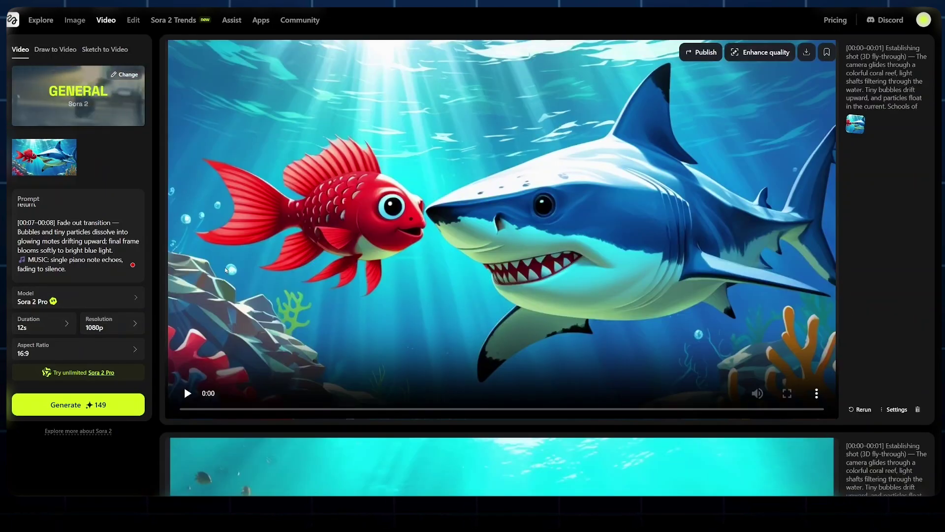
click(187, 393)
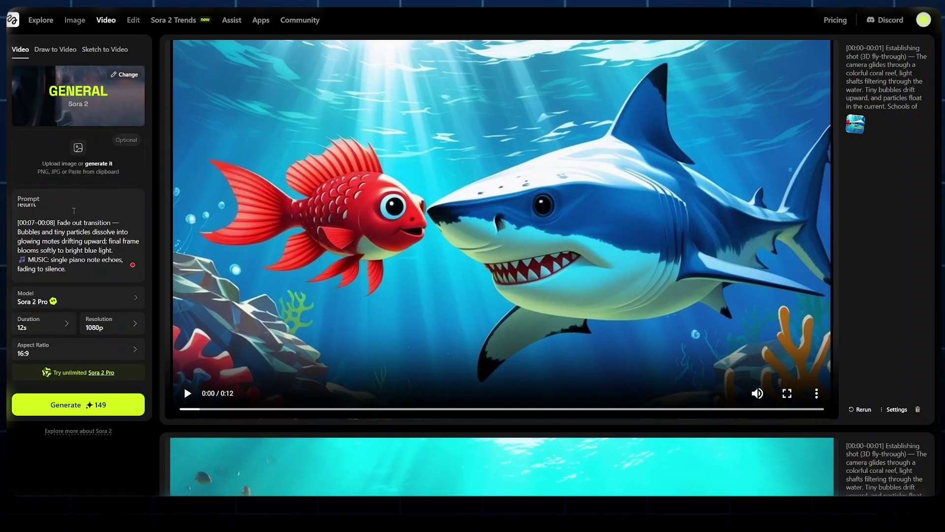
click(187, 394)
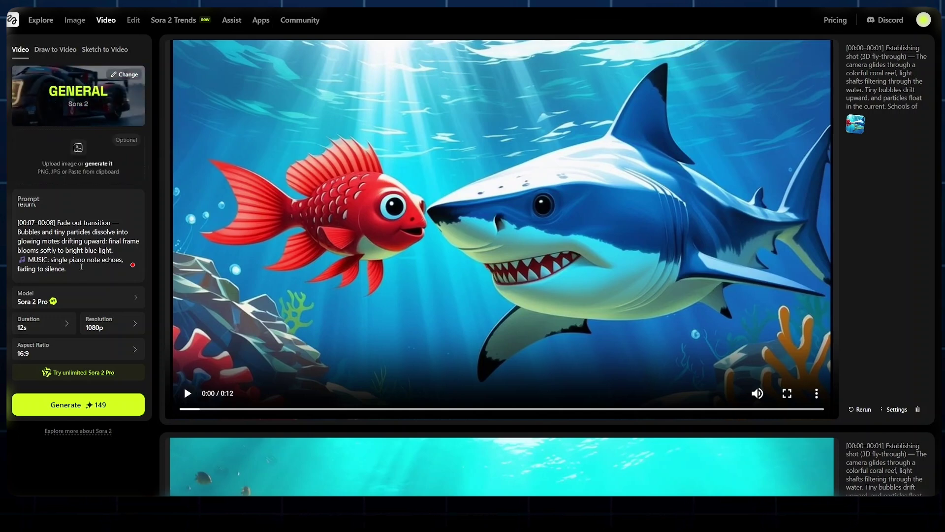
drag(66, 268, 41, 209)
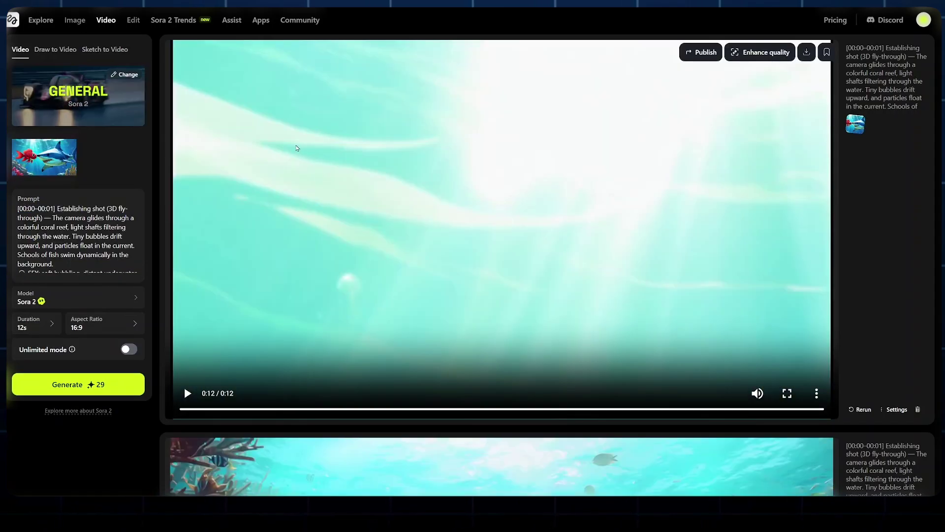
- Paste the elderly saxophone musician neon rainy-street prompt on the Sora 2 Trends page
click(176, 25)
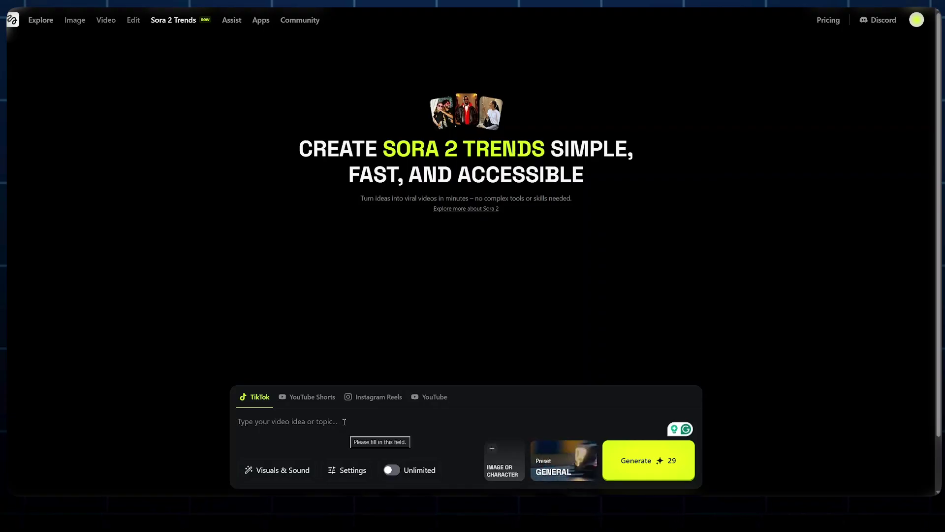
text(An elderly musician walking through neon-lit rainy city streets, saxophone in hand, reflections on wet pavement, camera tracking shot from behind, dramatic lighting.)
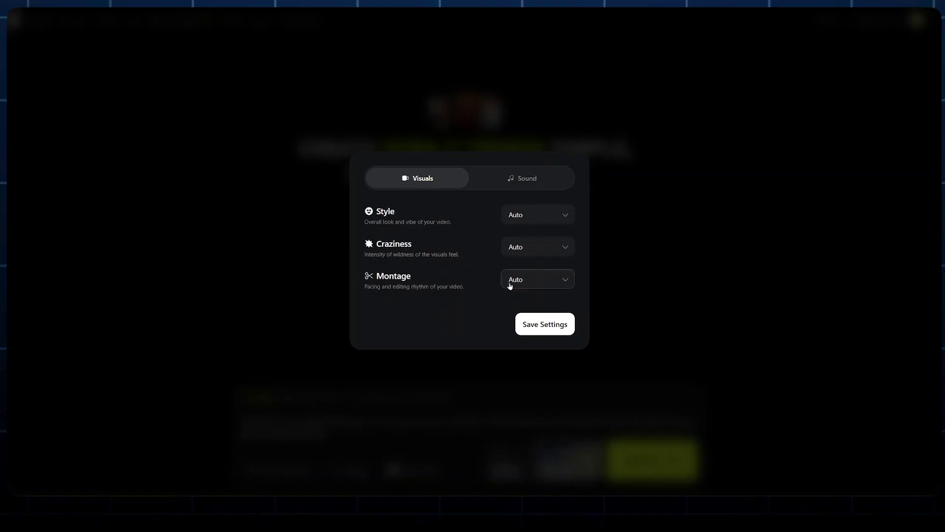
- Review the Sound tab options and save the settings with everything on Auto
click(525, 177)
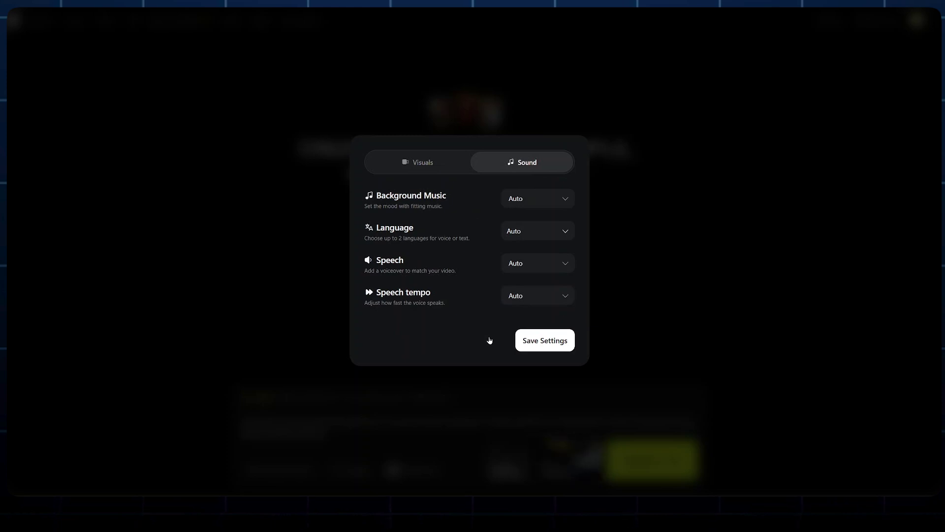
click(544, 347)
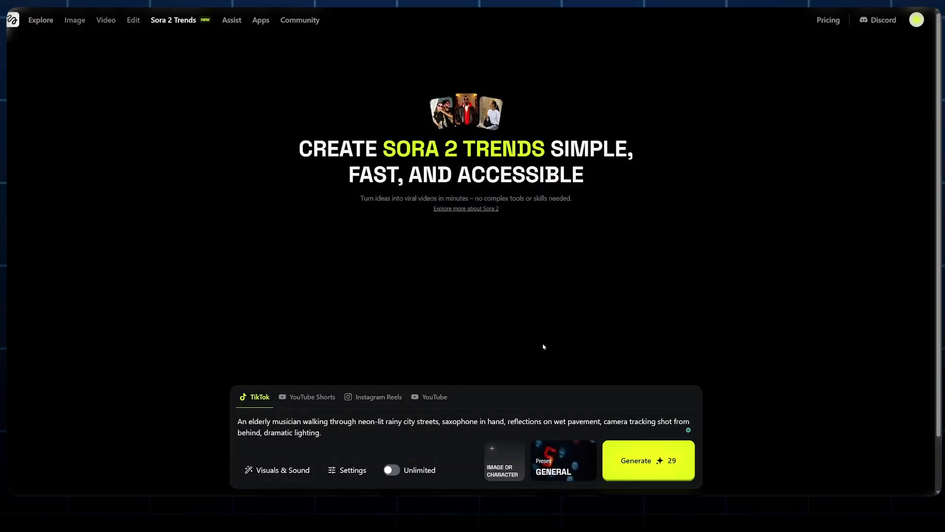
- Set the TikTok musician clip to 8s duration, Pro mode and 1080p, raising the cost to 104 credits
click(334, 471)
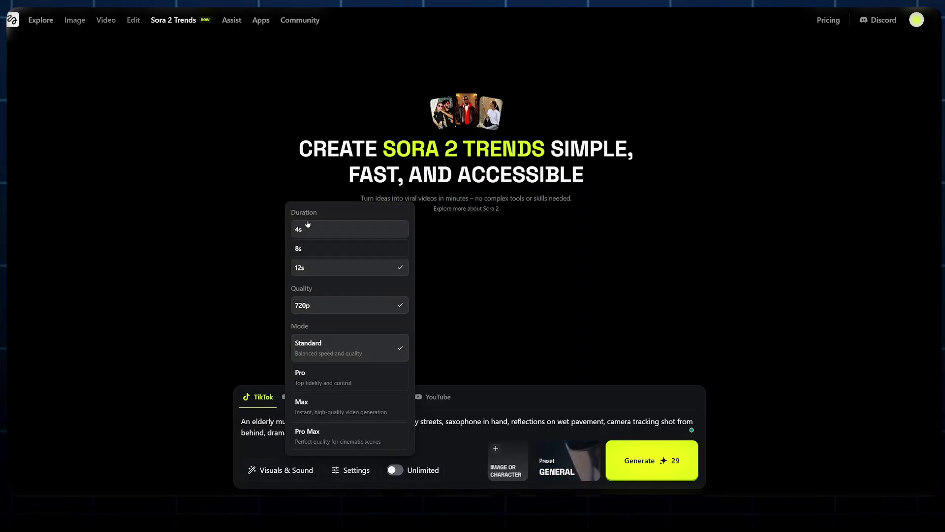
click(312, 255)
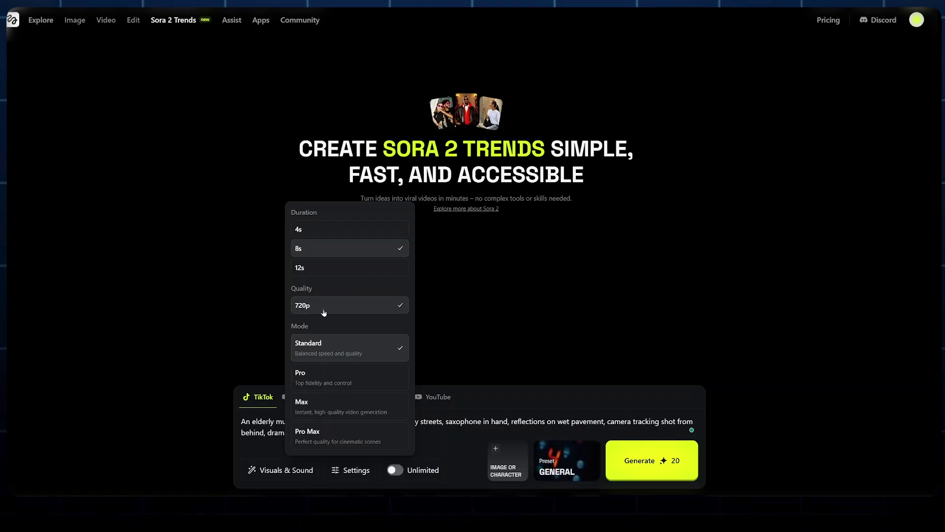
click(324, 382)
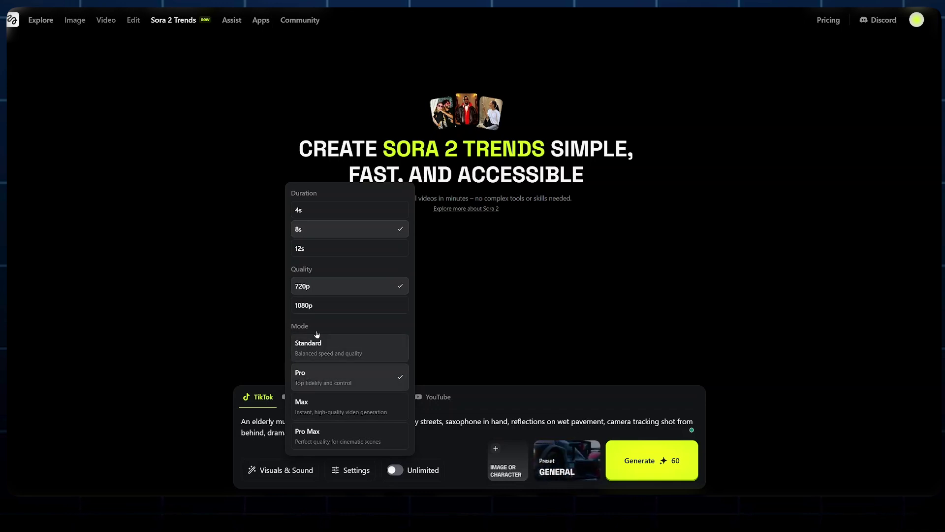
click(313, 307)
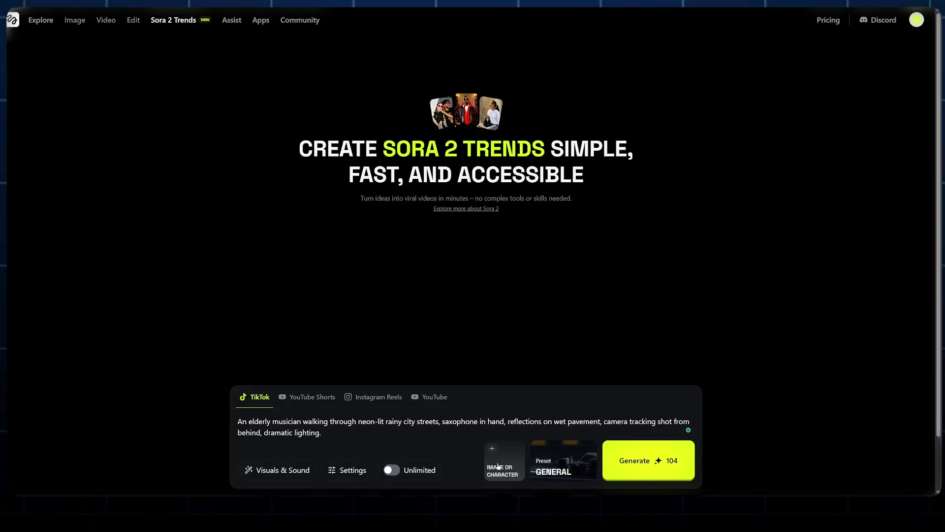
- Look through the All presets library (Crazy Situation, Luxury Style Ad, Street Interview), then close it with General still selected
click(532, 467)
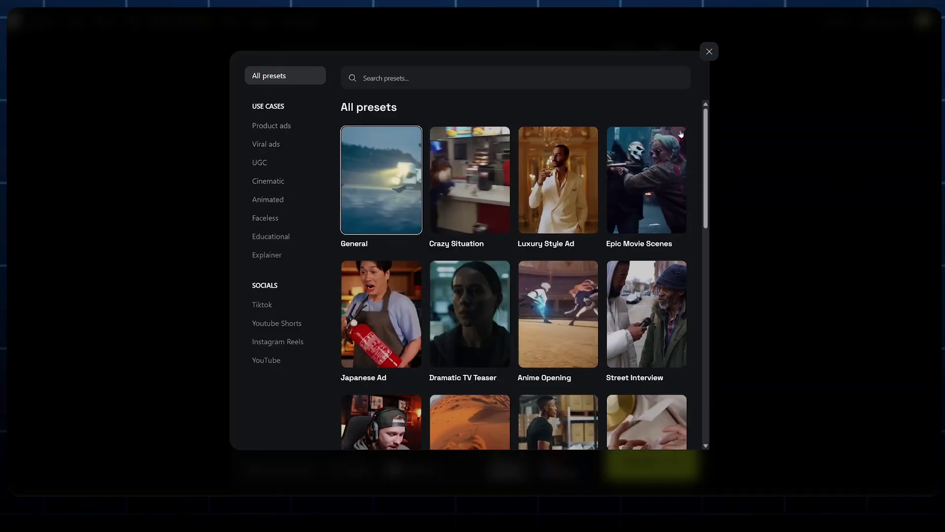
scroll(702, 335, down, 10)
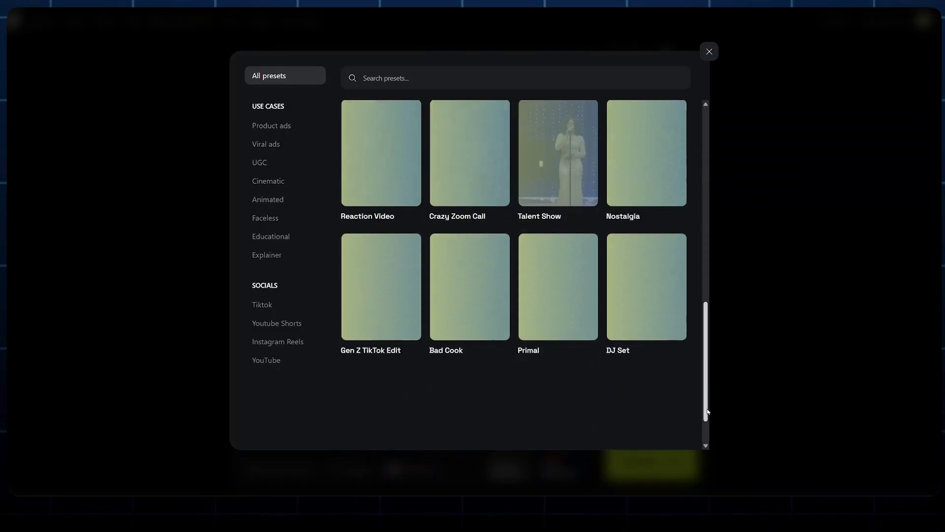
scroll(706, 323, up, 10)
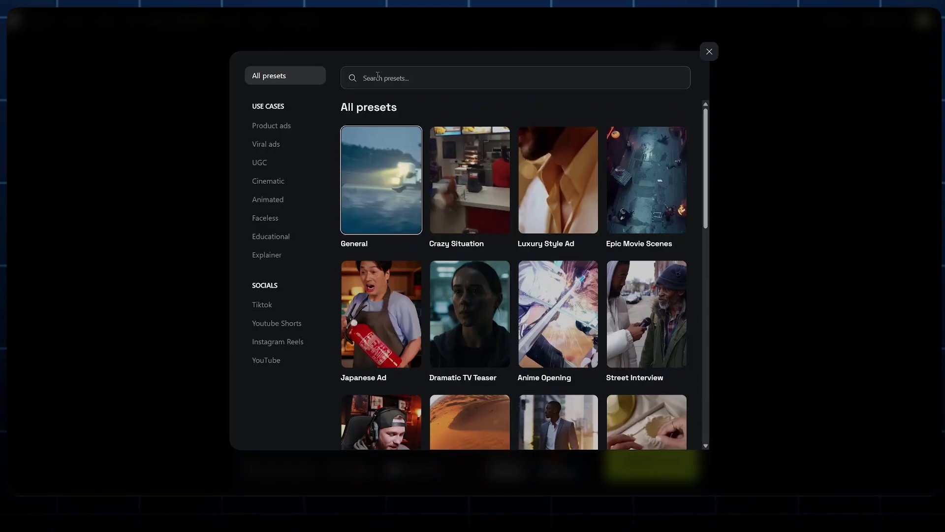
click(395, 79)
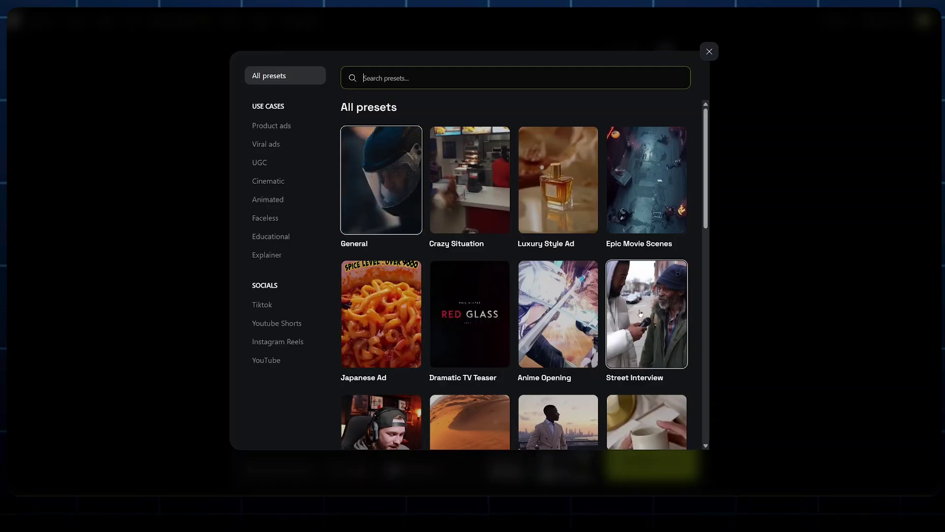
click(696, 263)
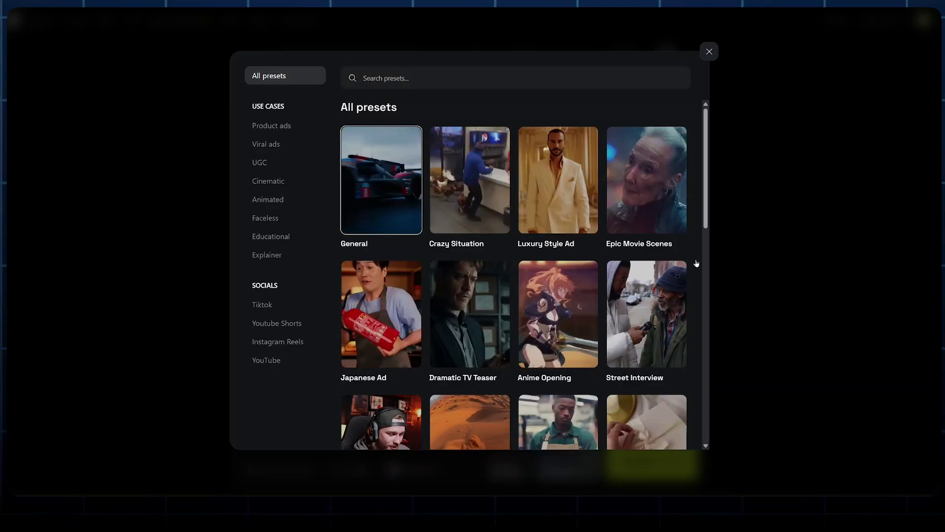
- Close the preset library and play back the generated saxophone-musician clip
click(382, 207)
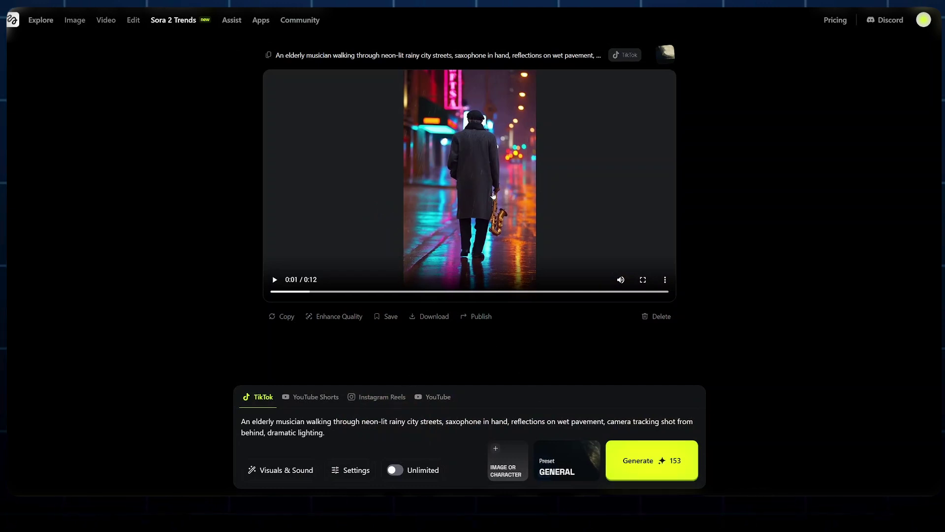
click(279, 278)
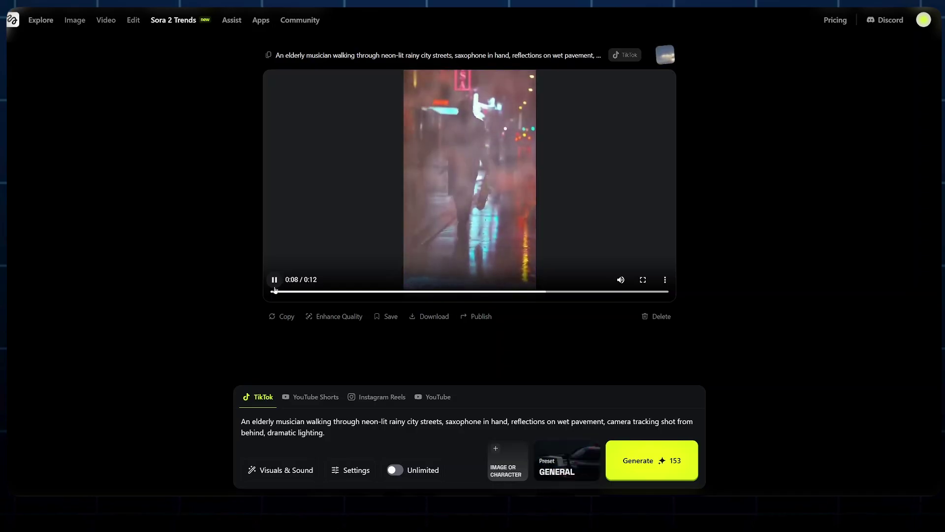
click(480, 221)
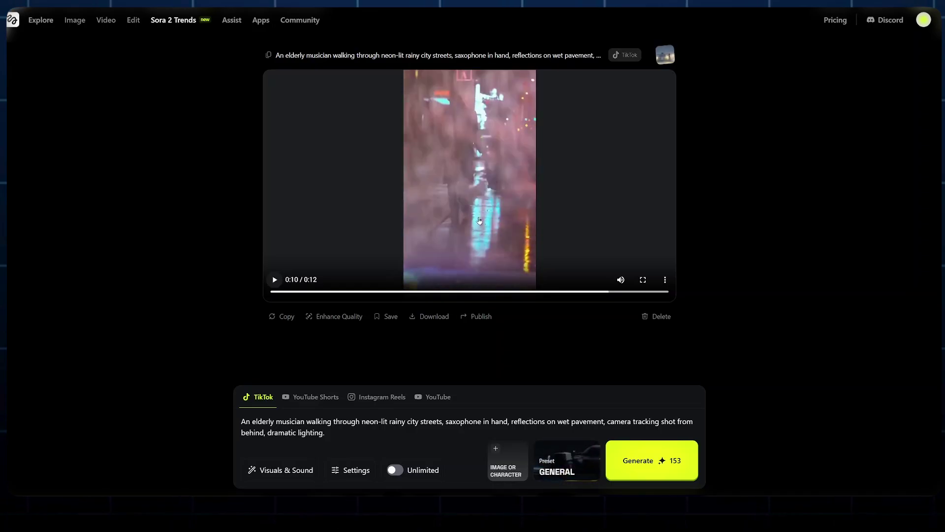
- Replace the prompt with the 1-year-old boy commanding his playful dog
click(251, 421)
key(ctrl+a)
key(ctrl+v)
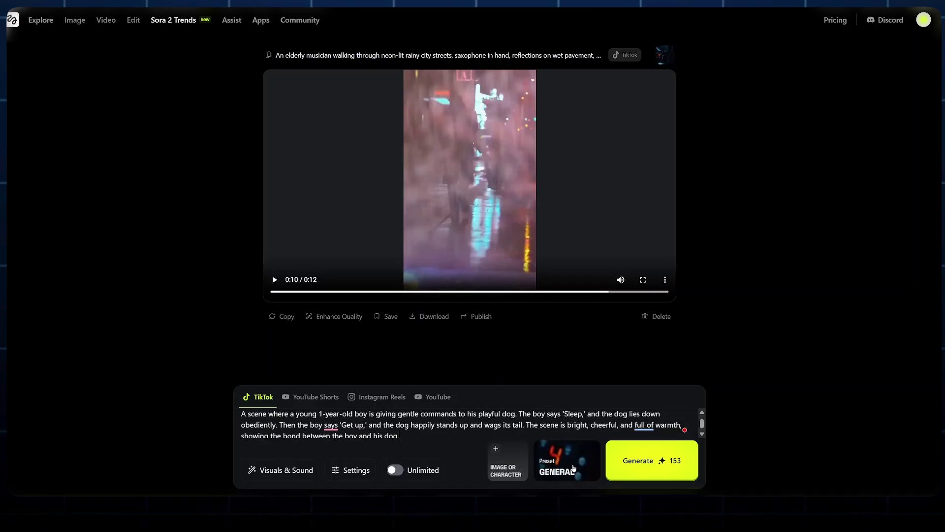
- Generate the boy-and-dog TikTok clip at 153 credits, preview it, and queue it again
click(626, 461)
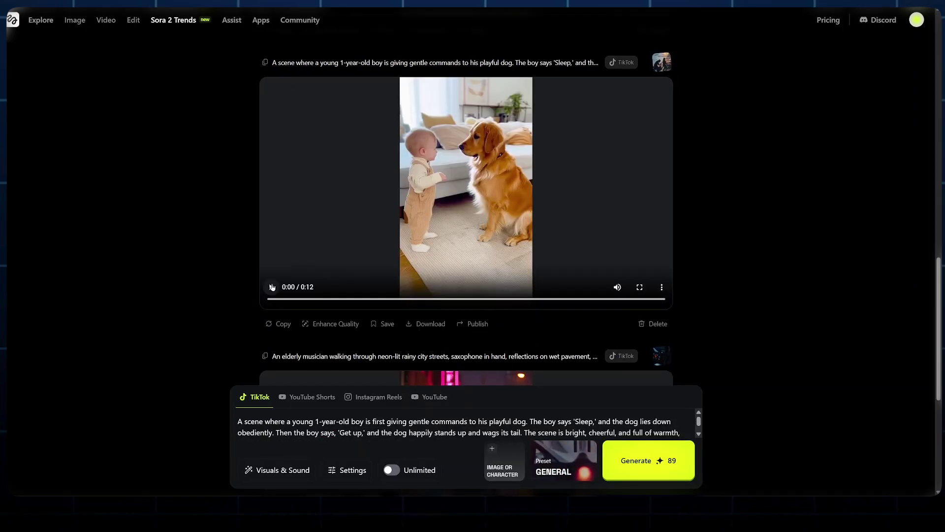
click(272, 287)
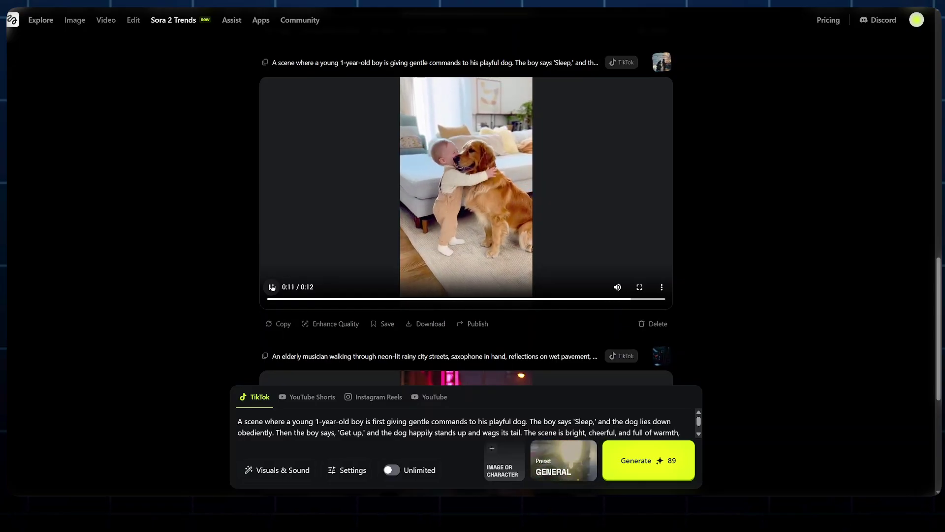
click(625, 461)
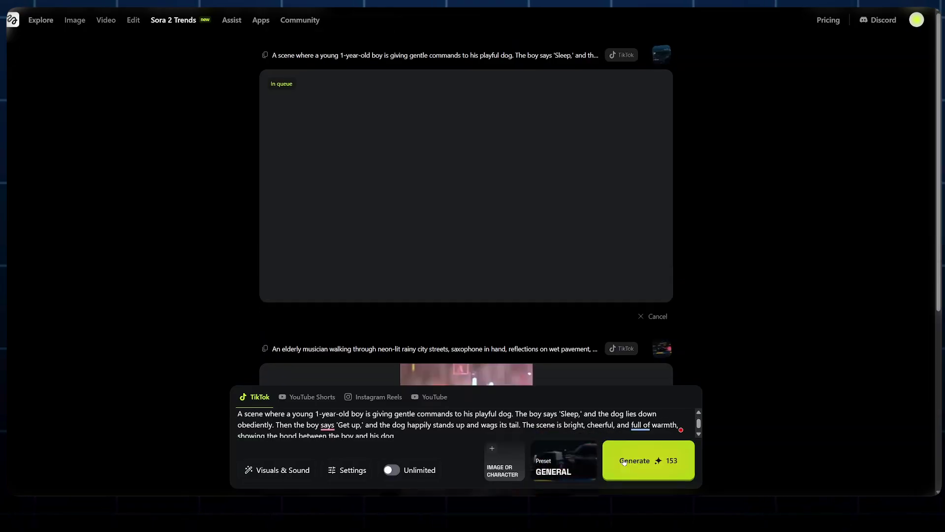